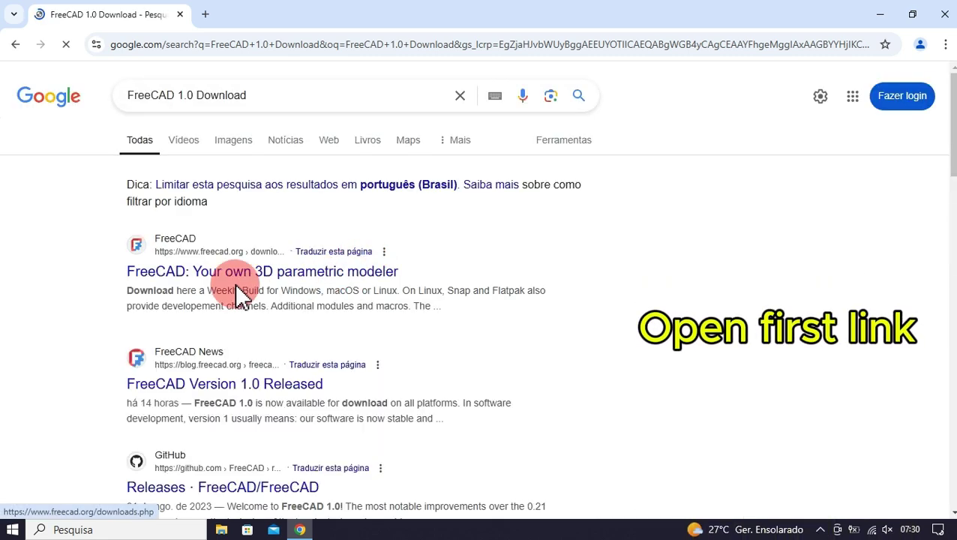
Open FreeCAD's official downloads page from the search results and download the Windows x86_64 portable (.7z) build of version 1.0.0
click(338, 282)
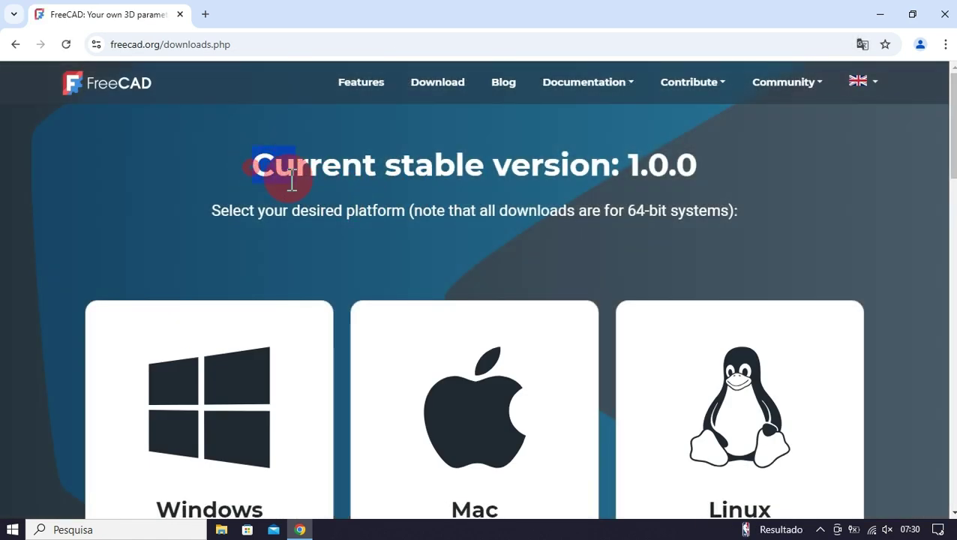
drag(292, 180, 758, 168)
click(753, 165)
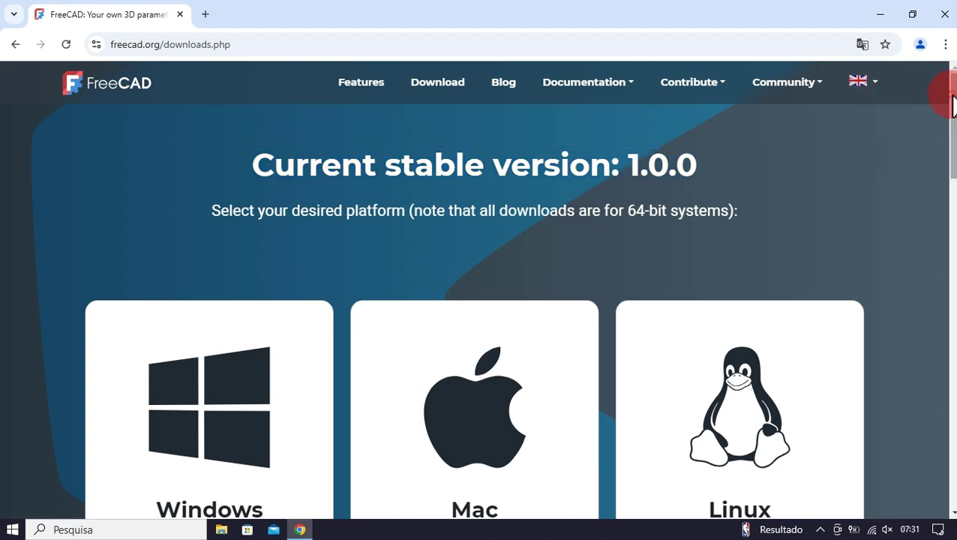
drag(952, 98, 954, 146)
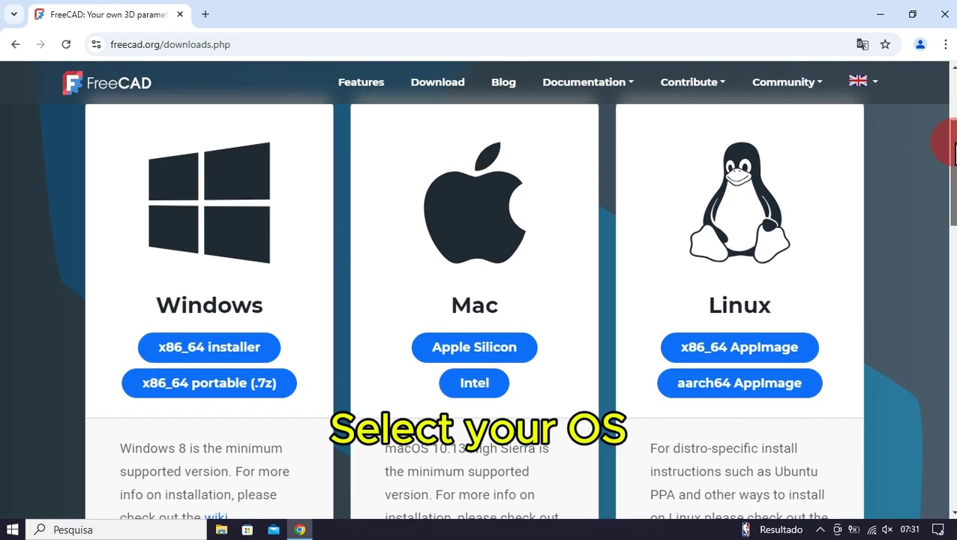
scroll(951, 153, down, 1)
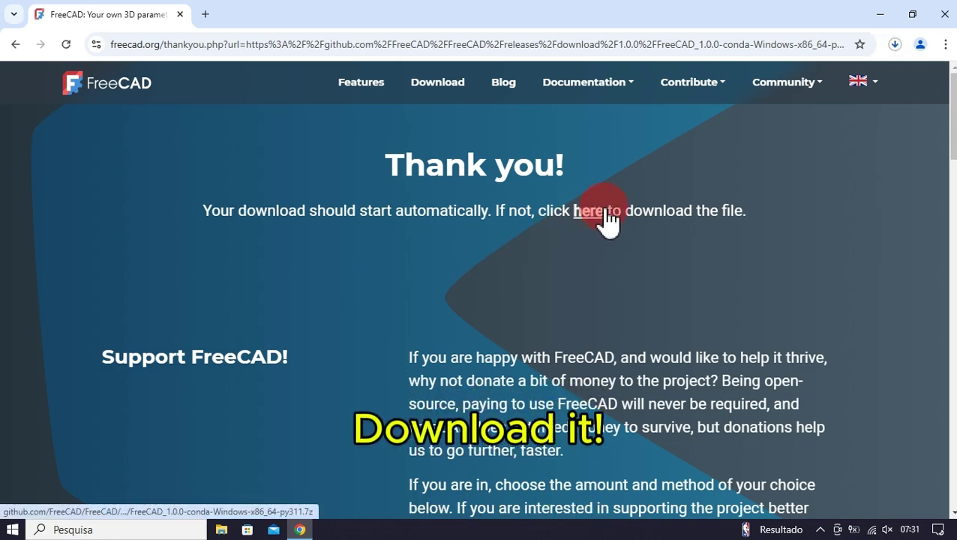
Show the finished FreeCAD 1.0.0 download in its containing folder from the recent downloads history
click(897, 41)
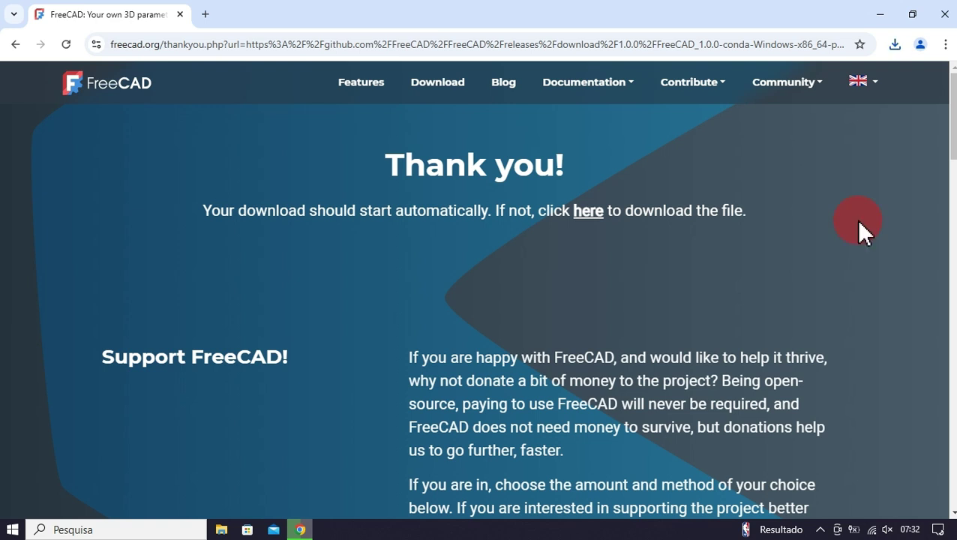
click(895, 45)
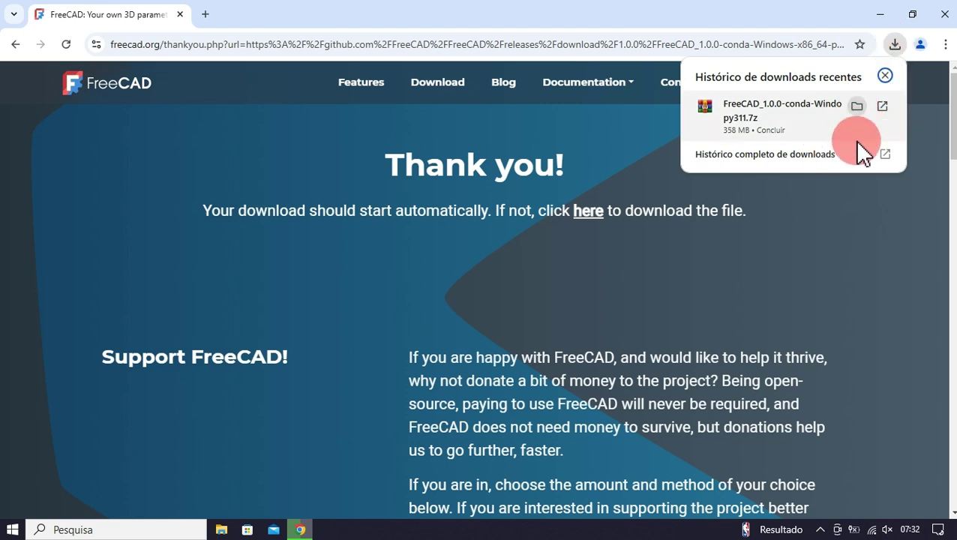
click(857, 107)
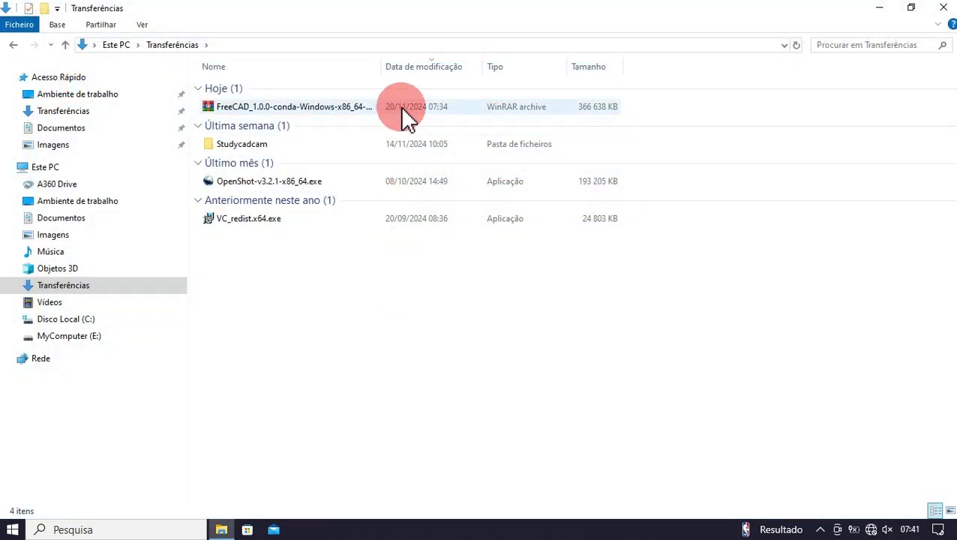
Widen the file name column and copy the archive FreeCAD_1.0.0-conda-Windows-x86_64-py311.7z
click(400, 106)
drag(382, 67, 474, 68)
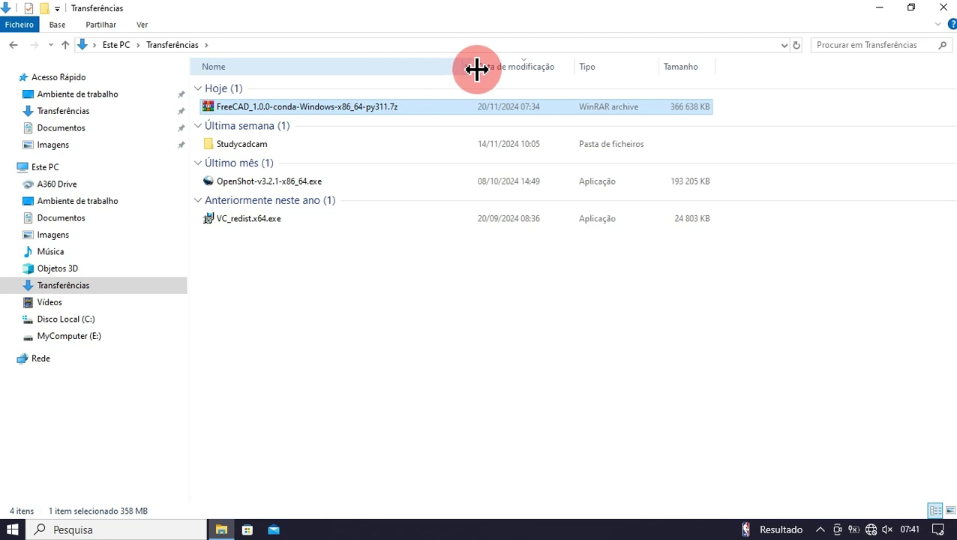
right_click(448, 114)
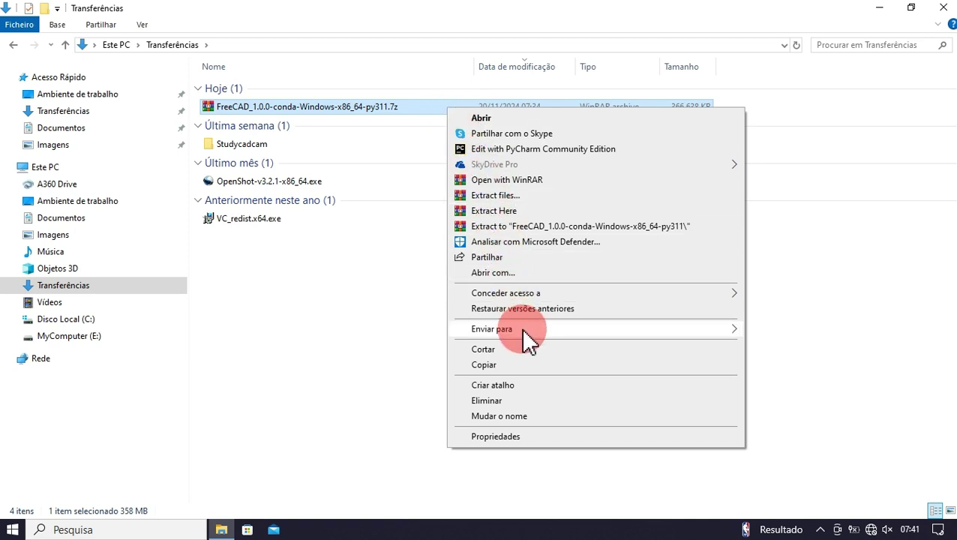
click(529, 368)
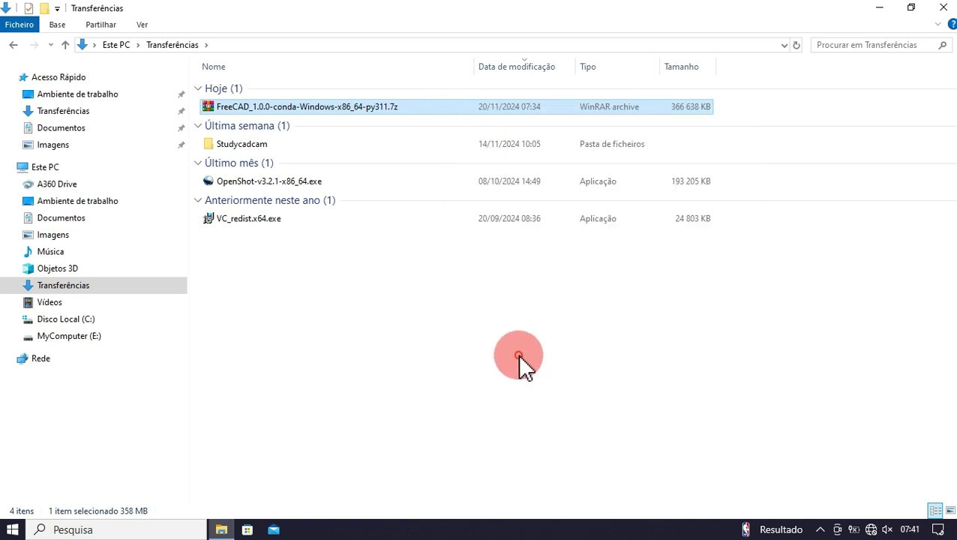
Create a folder named FreeCAD 1.0 in Home@ > Apps > Installed on the MyComputer (E:) drive and open it
click(84, 339)
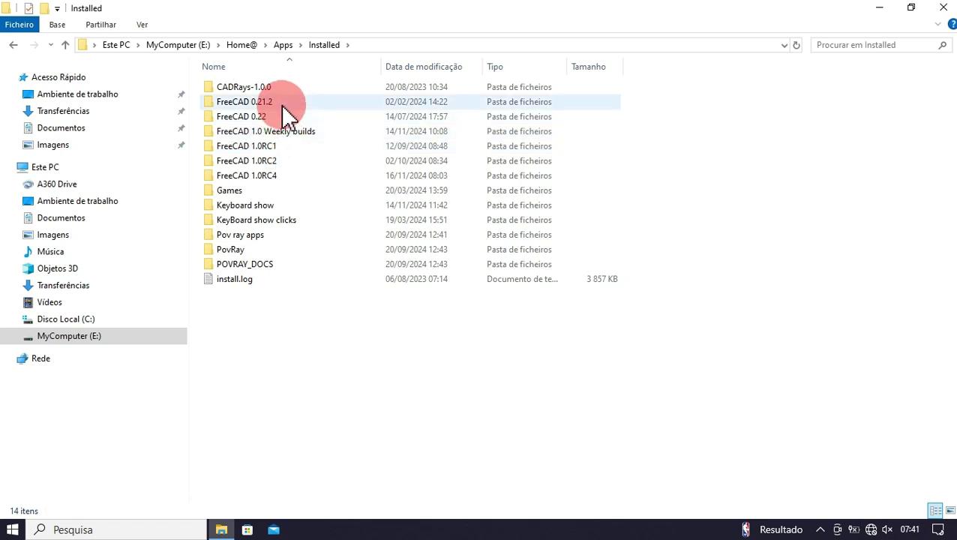
right_click(295, 341)
mouse_move(402, 309)
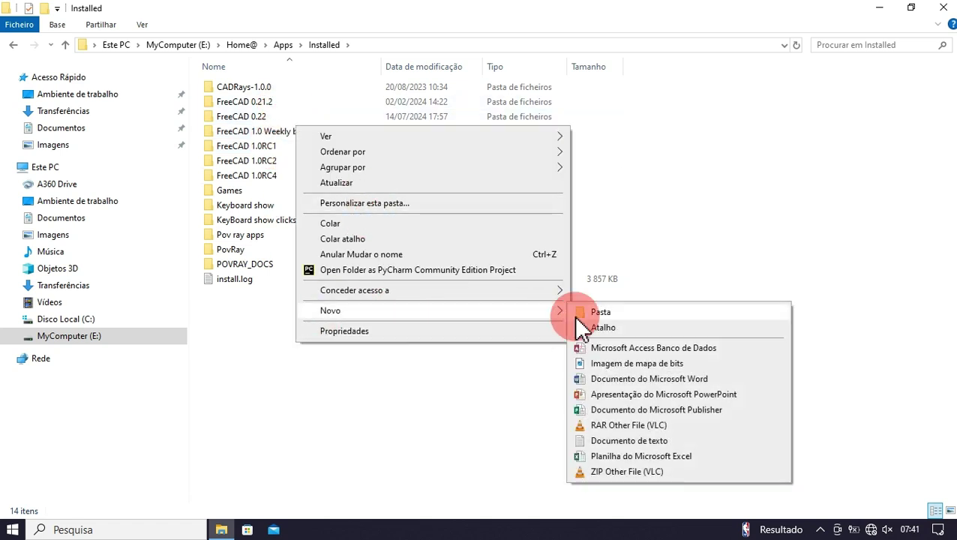
click(592, 312)
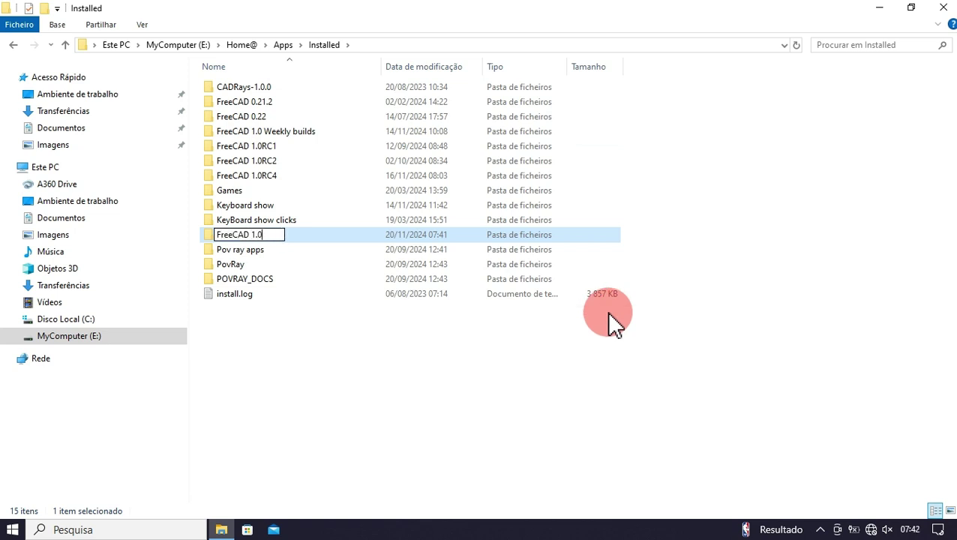
text(FreeCAD 1.0)
key(Return)
key(Return)
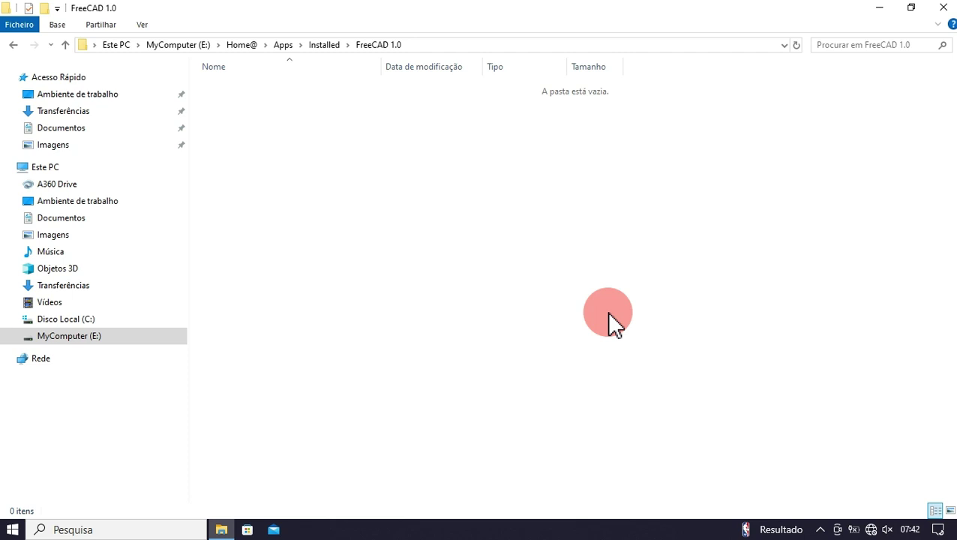
Paste the copied FreeCAD archive into the empty FreeCAD 1.0 folder
right_click(305, 112)
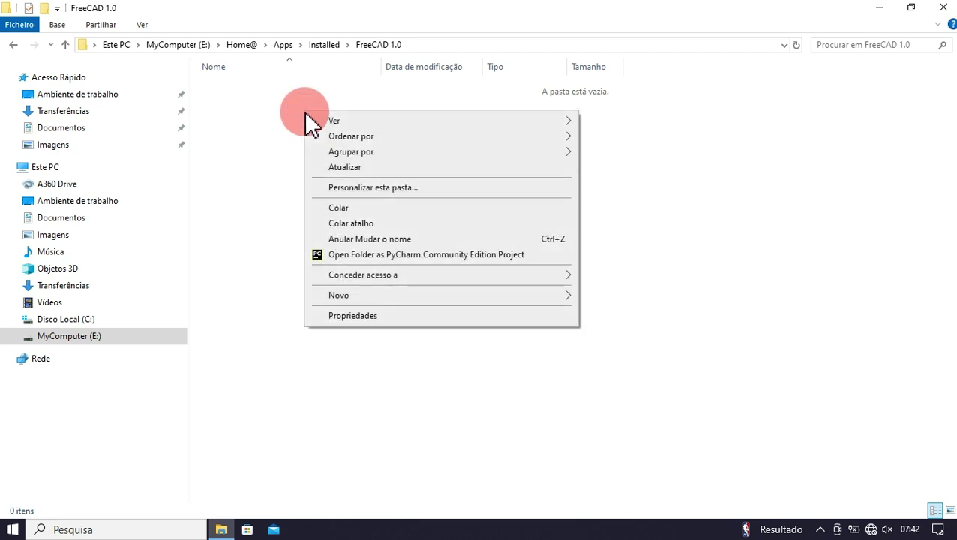
click(373, 209)
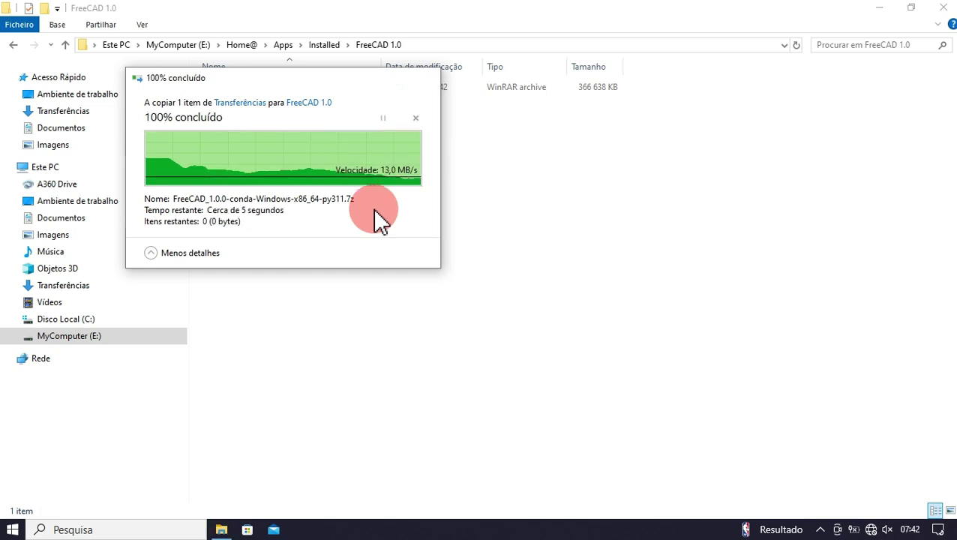
click(374, 210)
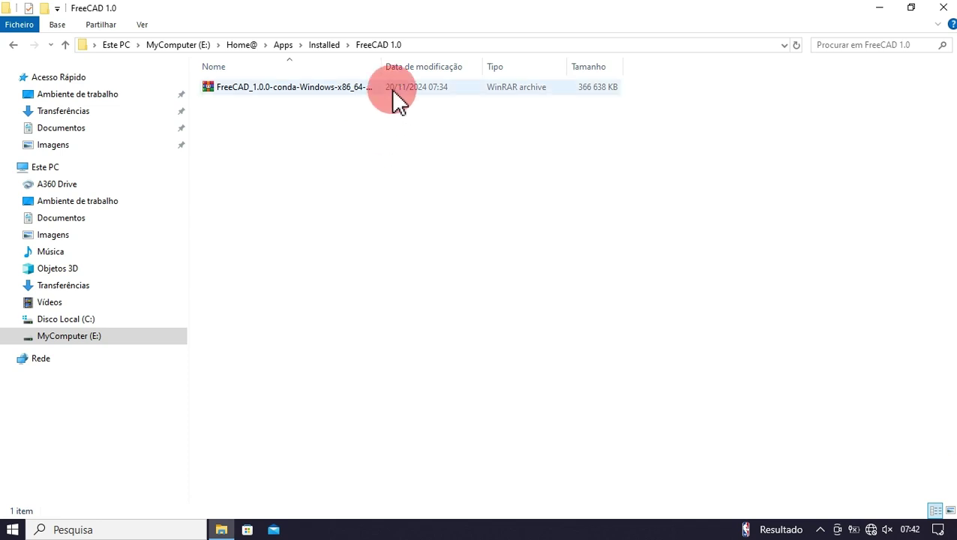
Extract the FreeCAD archive directly into the FreeCAD 1.0 folder with WinRAR and clear the selection
click(420, 91)
right_click(419, 87)
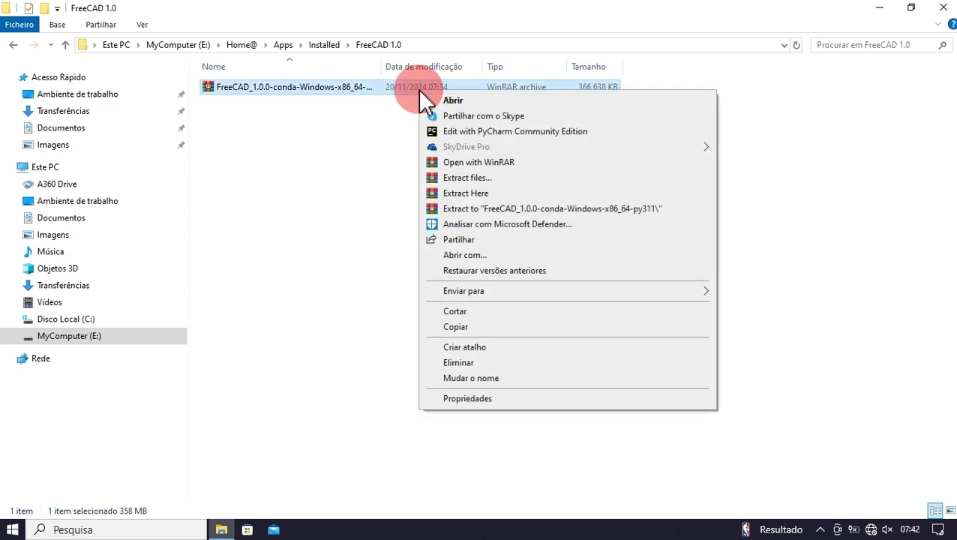
click(474, 193)
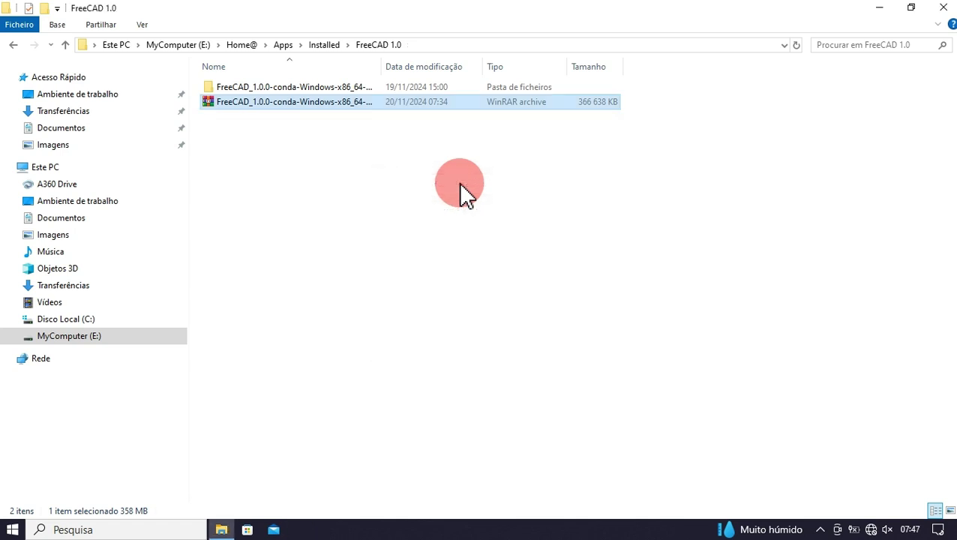
click(460, 183)
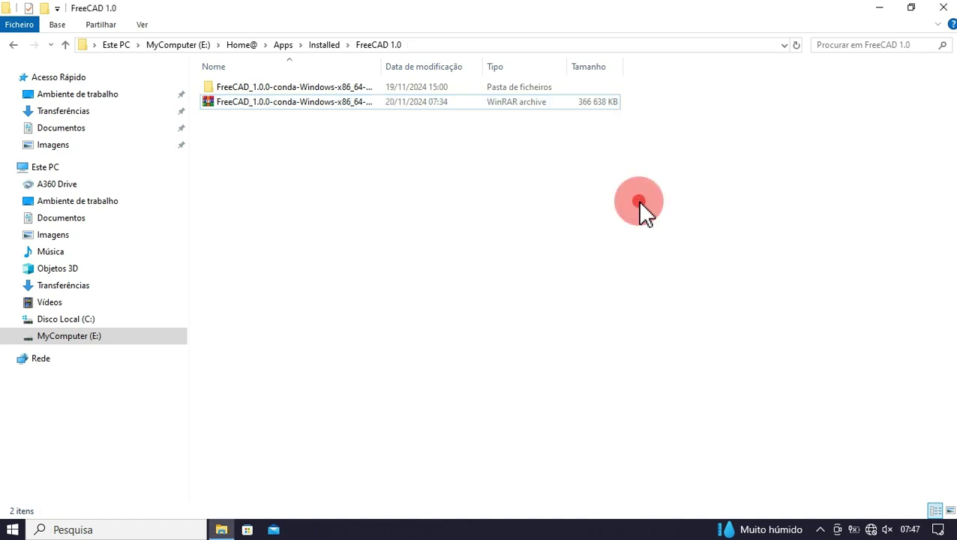
Create a shortcut to freecad.exe in the bin folder of the extracted FreeCAD directory
double_click(521, 87)
double_click(492, 87)
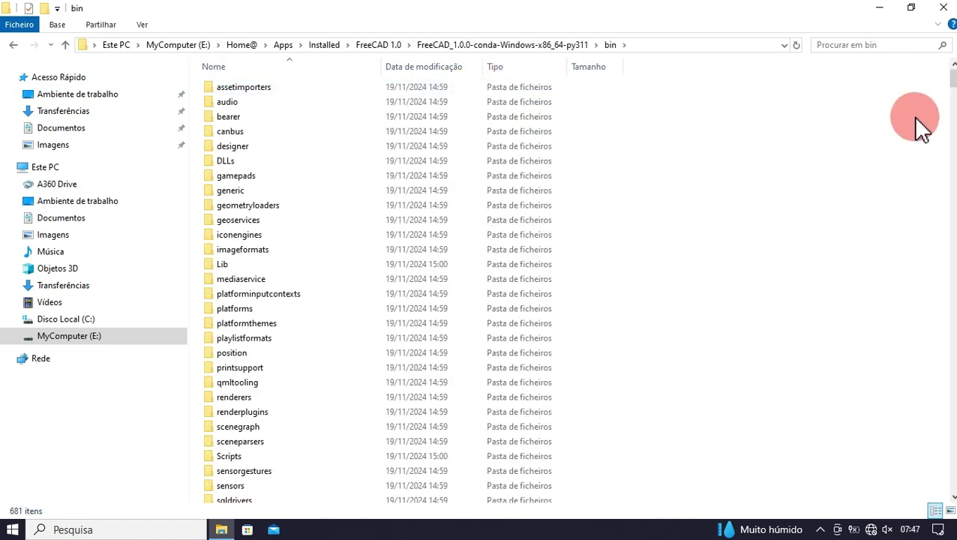
drag(951, 79, 952, 142)
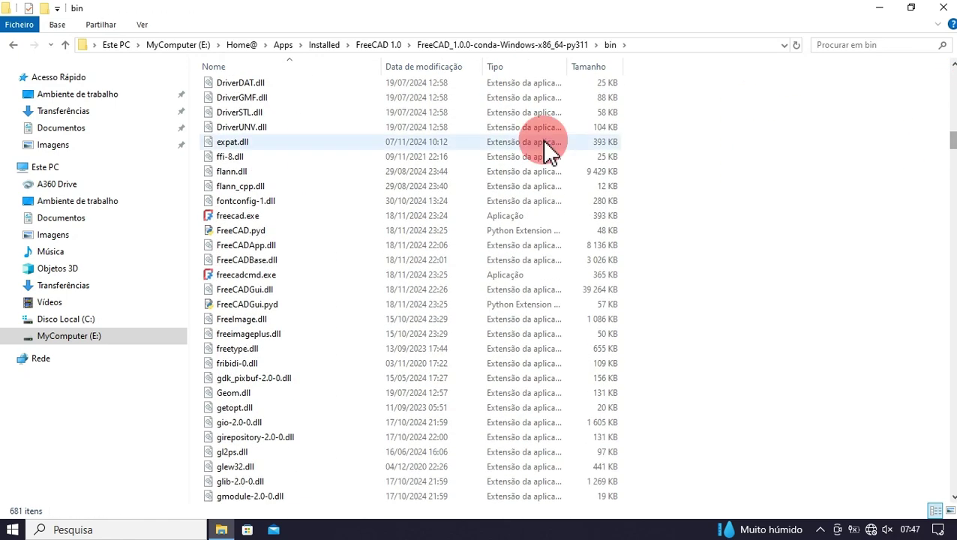
click(411, 218)
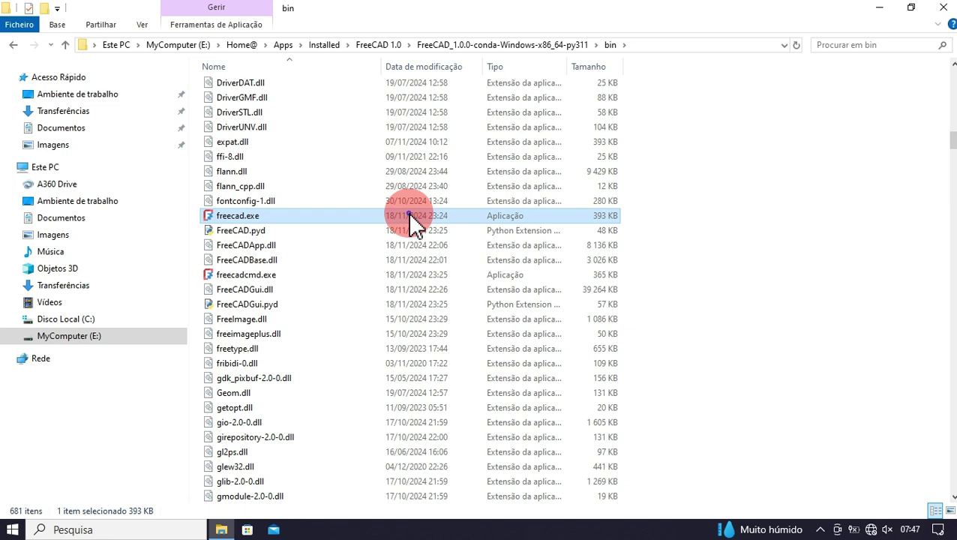
right_click(409, 214)
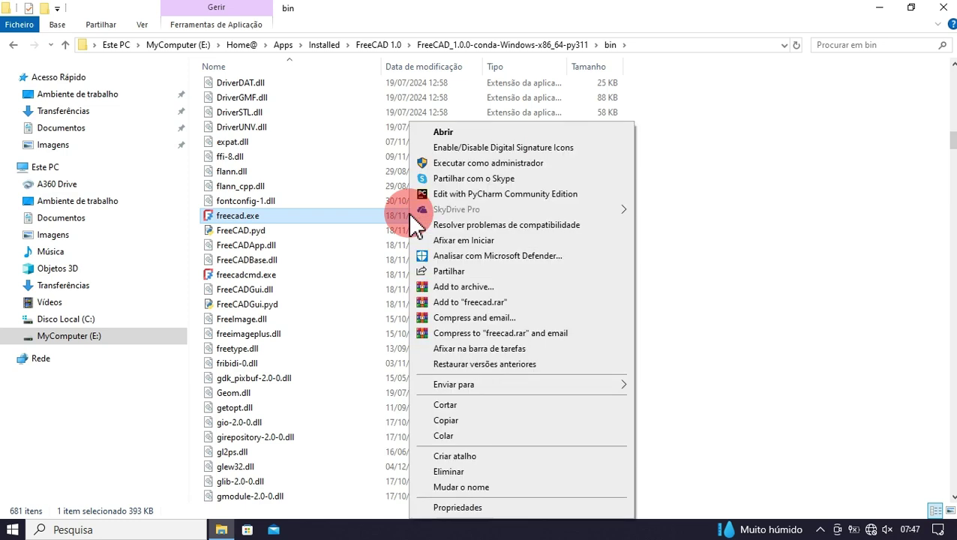
click(489, 453)
Rename the freecad.exe shortcut to FreeCAD 1.0
click(311, 232)
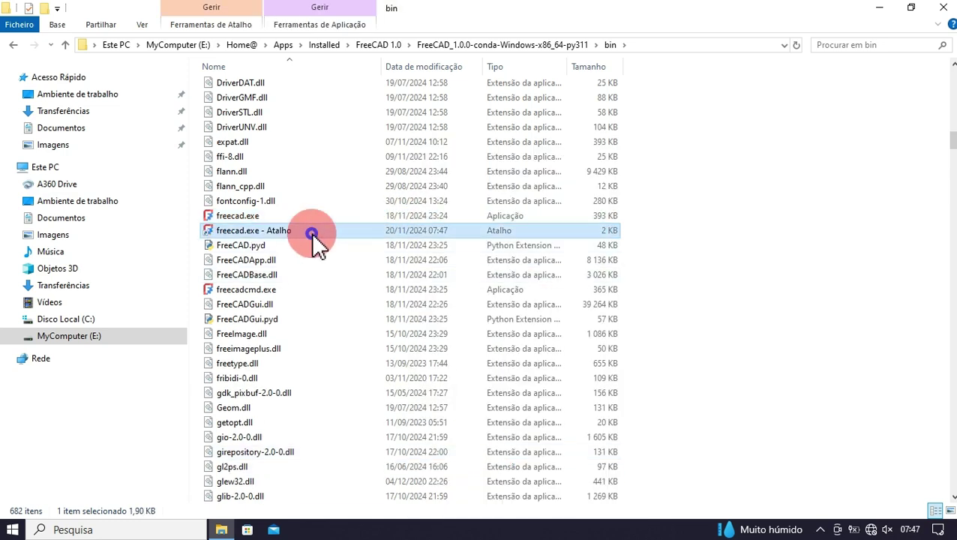
right_click(312, 233)
click(404, 486)
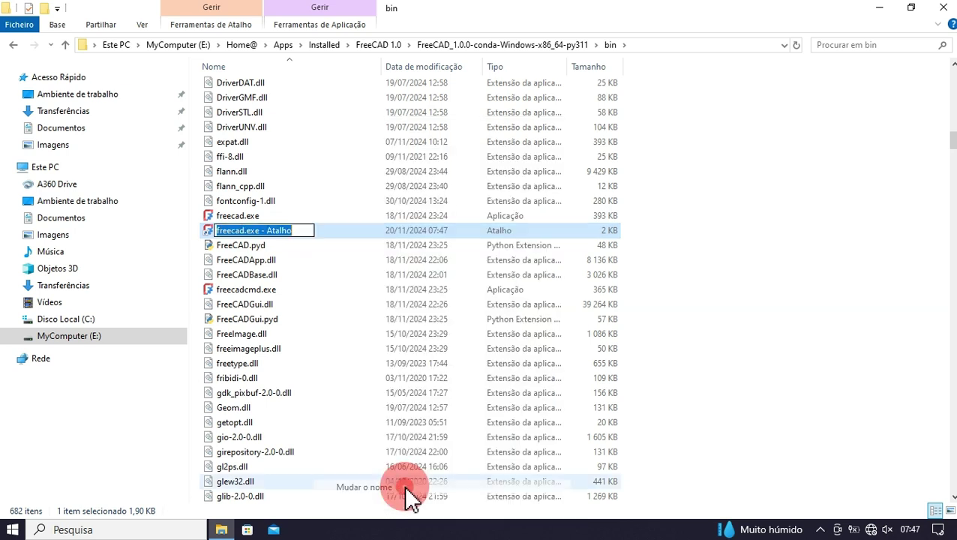
text(FreeCAD 1.0)
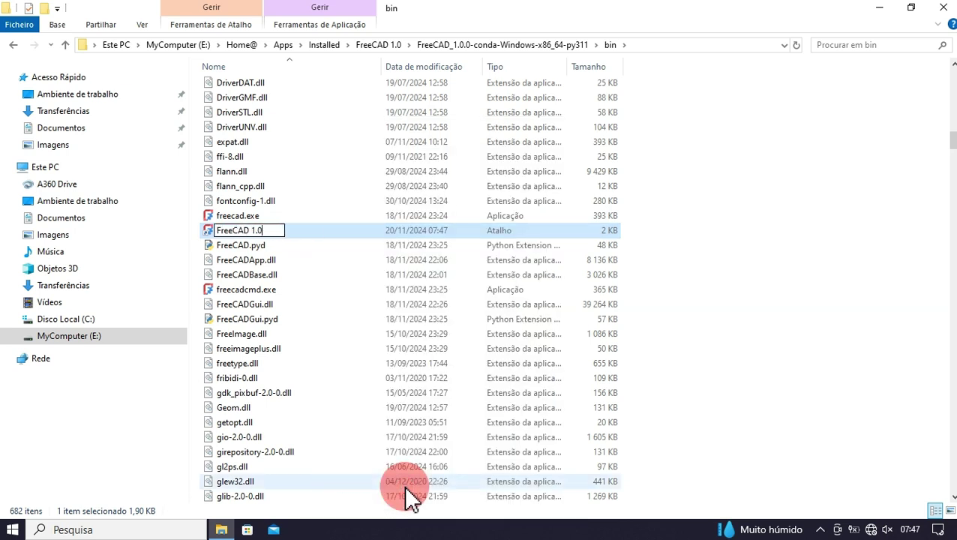
key(Return)
Move the FreeCAD 1.0 shortcut from the bin folder to the desktop
right_click(488, 215)
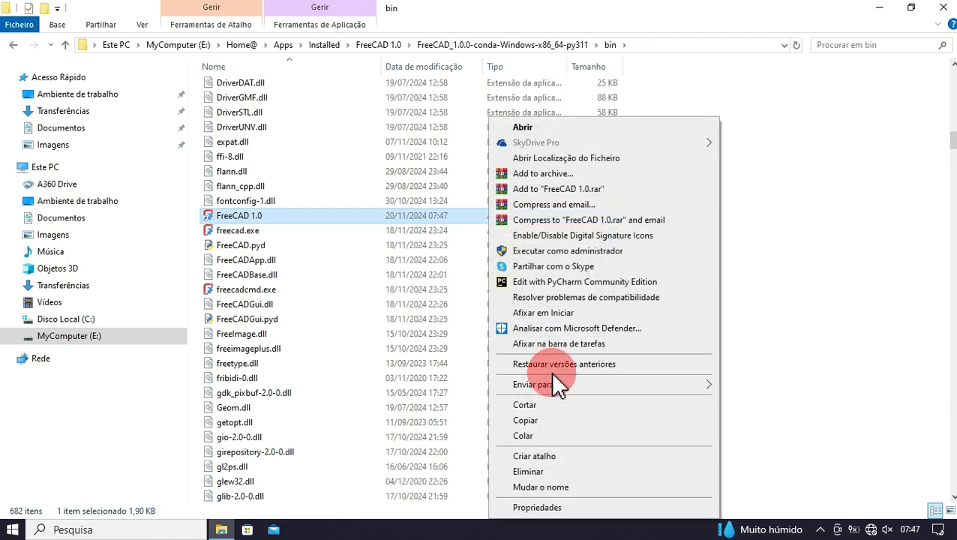
click(552, 419)
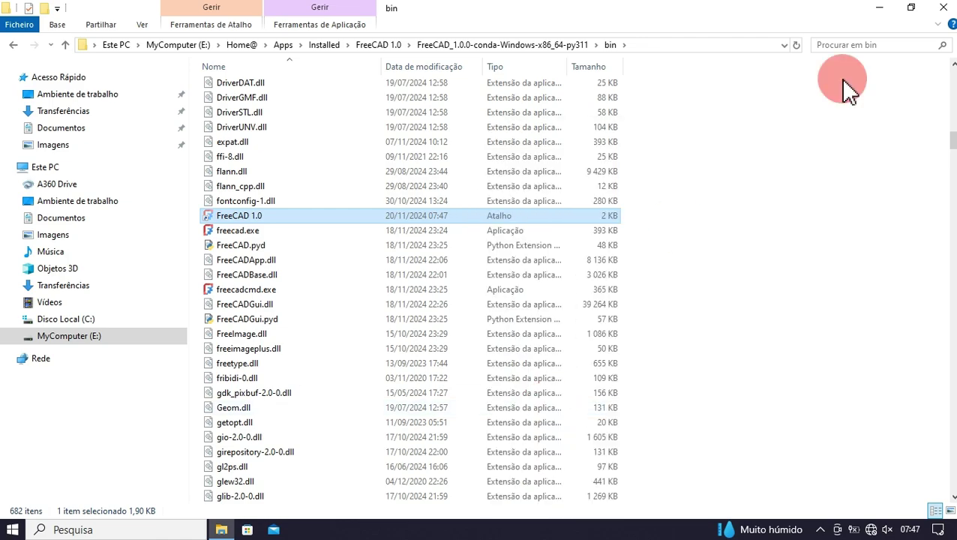
click(879, 13)
right_click(785, 355)
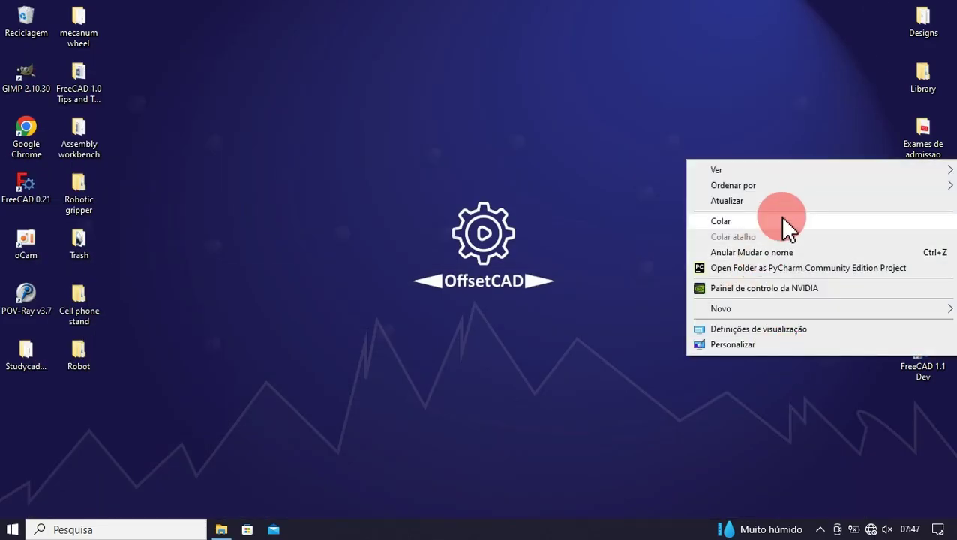
click(781, 219)
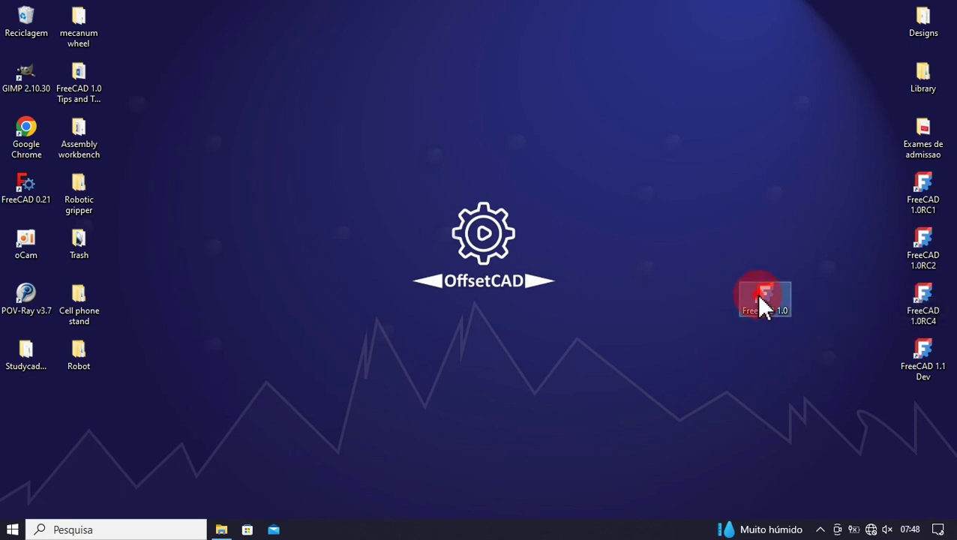
Place the FreeCAD 1.0 shortcut below the FreeCAD 1.1 Dev icon on the desktop and close the bin folder window
drag(760, 299, 868, 387)
drag(921, 422, 920, 418)
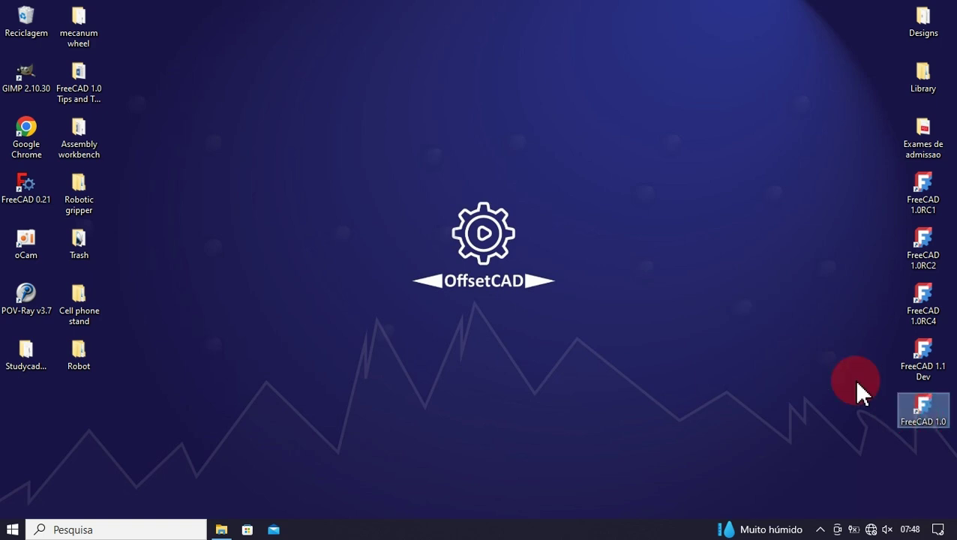
click(785, 336)
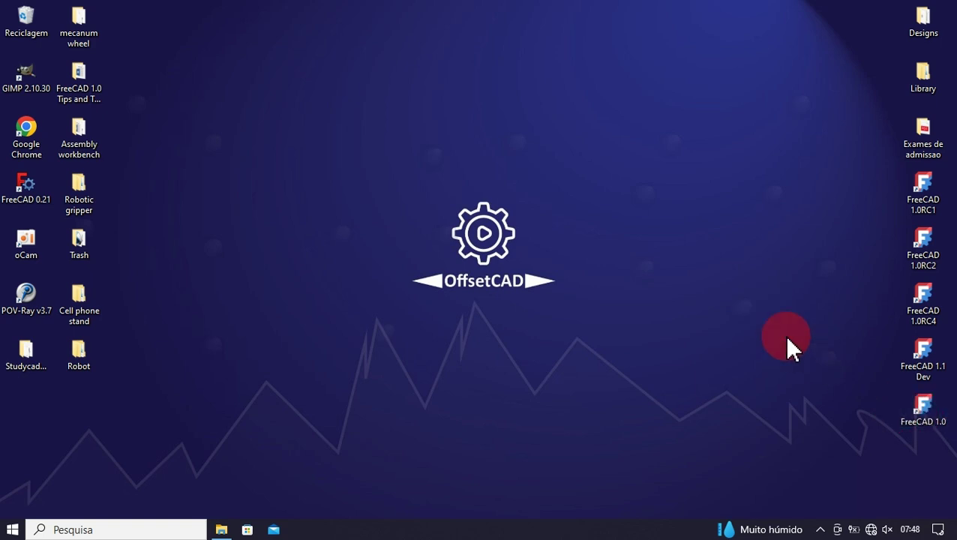
click(222, 529)
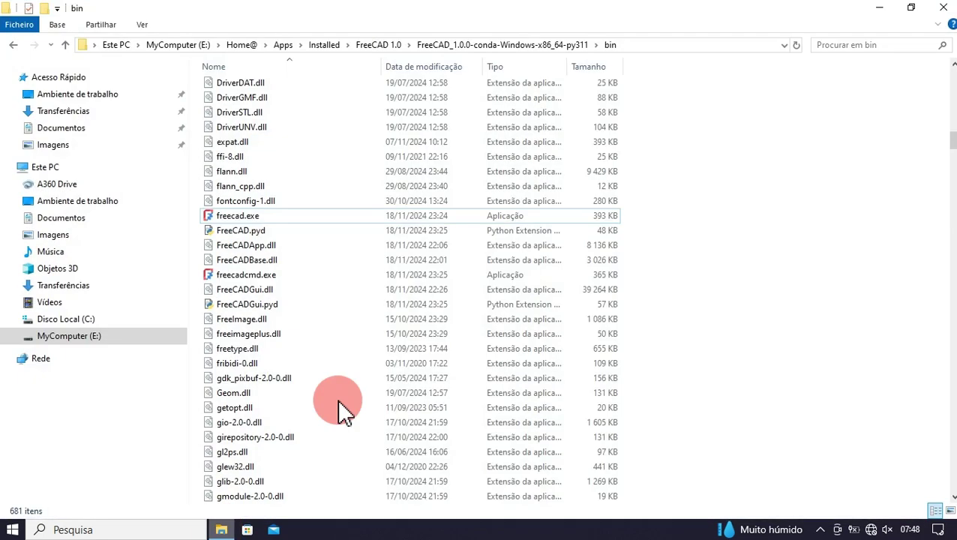
click(947, 13)
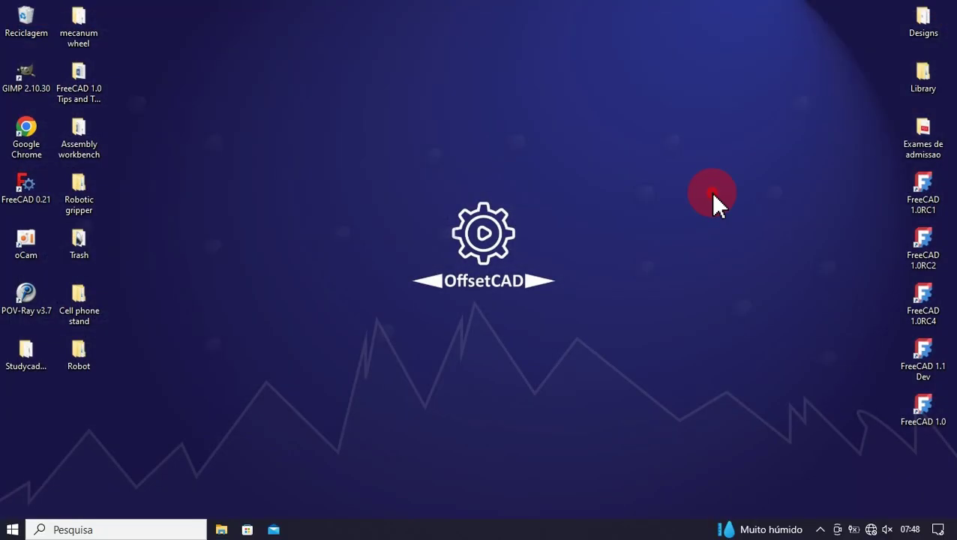
Launch FreeCAD 1.0 from its desktop shortcut and look through the example files on the Start page
click(929, 418)
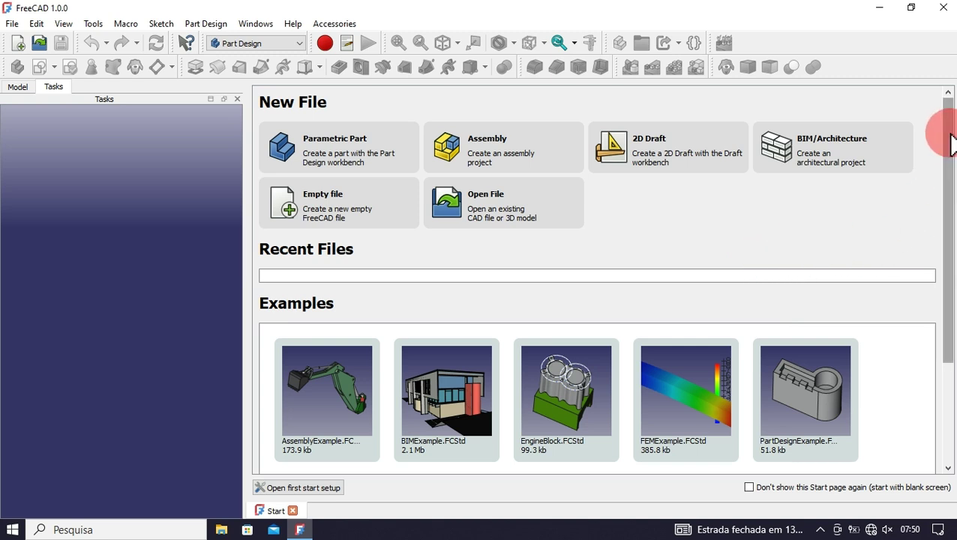
drag(947, 133, 945, 384)
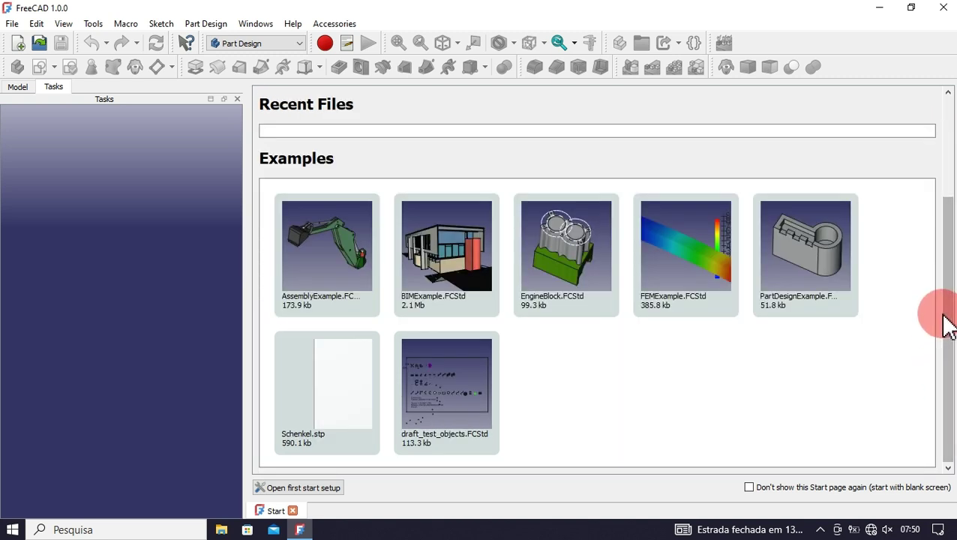
drag(954, 336, 935, 427)
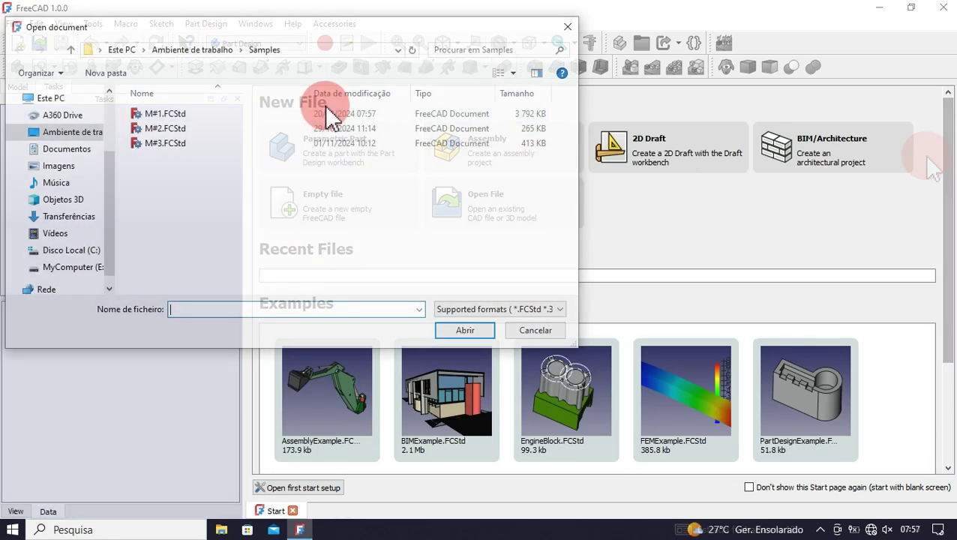
Open M#1.FCStd from the Samples folder and browse the appearance materials available for its model
click(328, 114)
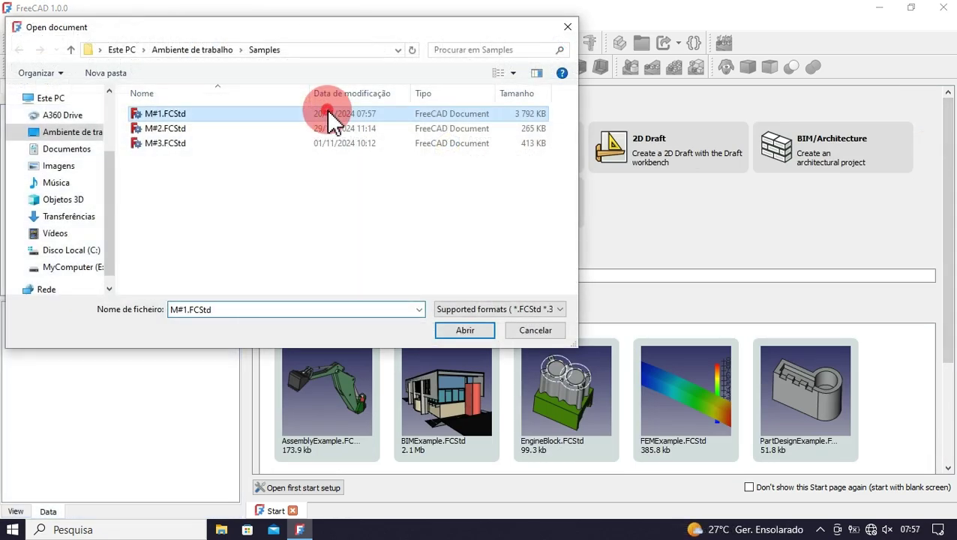
click(481, 331)
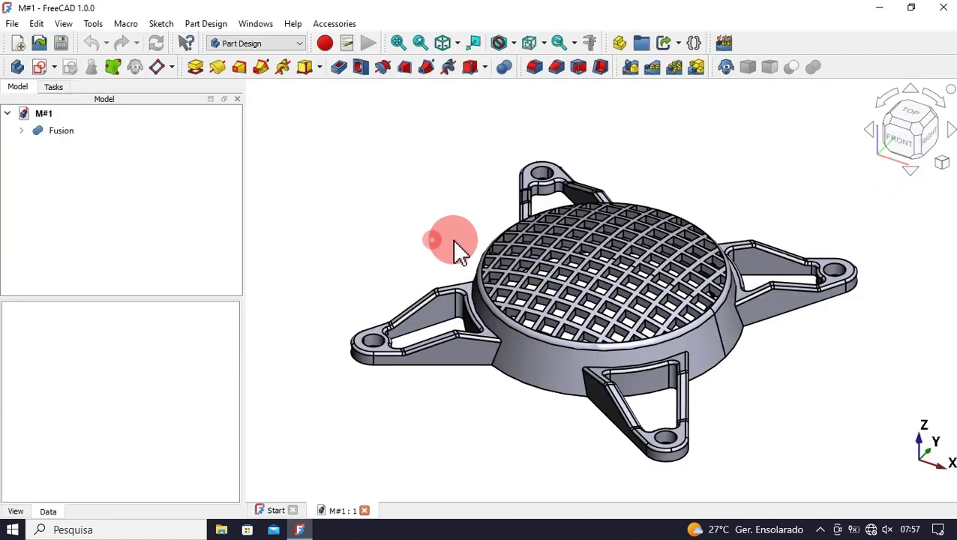
middle_drag(752, 194, 737, 178)
middle_drag(738, 178, 743, 175)
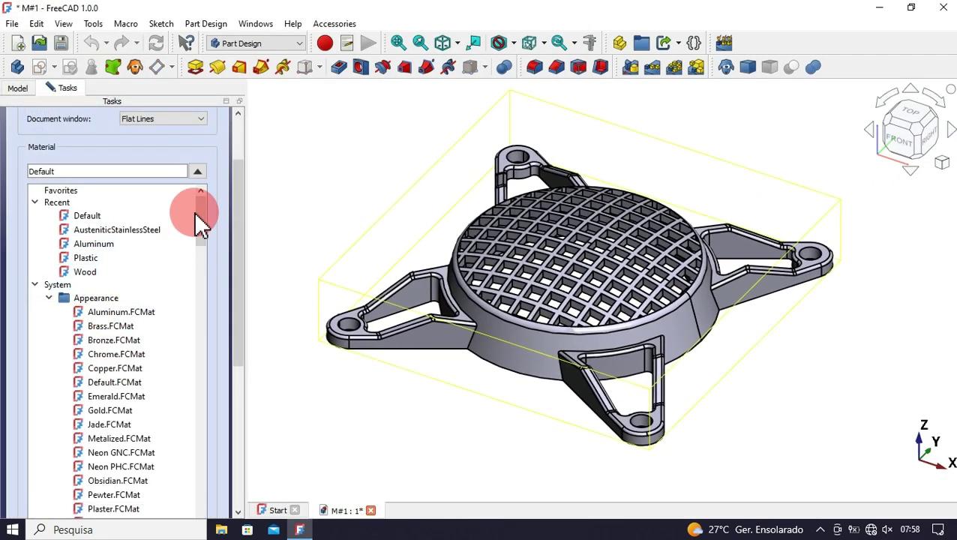
drag(201, 224, 202, 233)
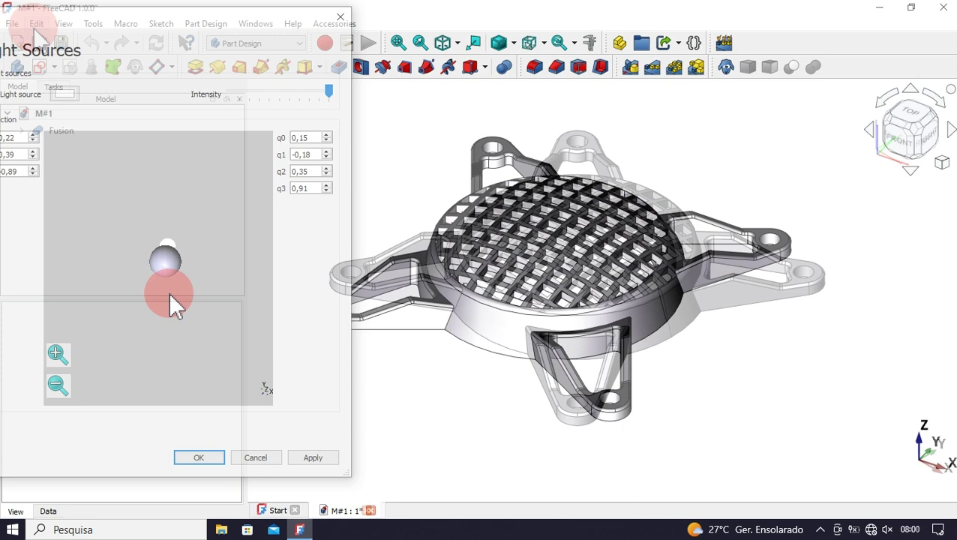
Set the application theme to FreeCAD Light in the general preferences and apply it
click(36, 23)
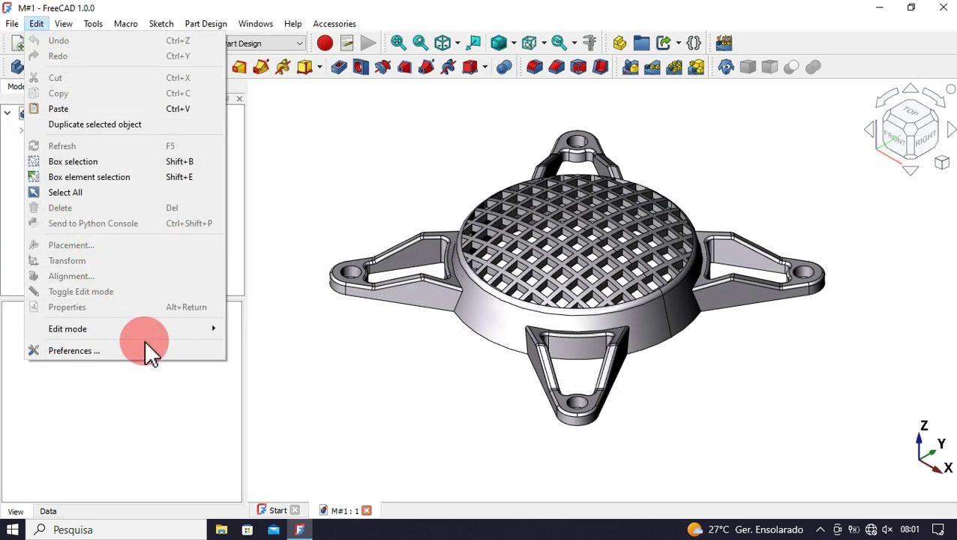
click(148, 351)
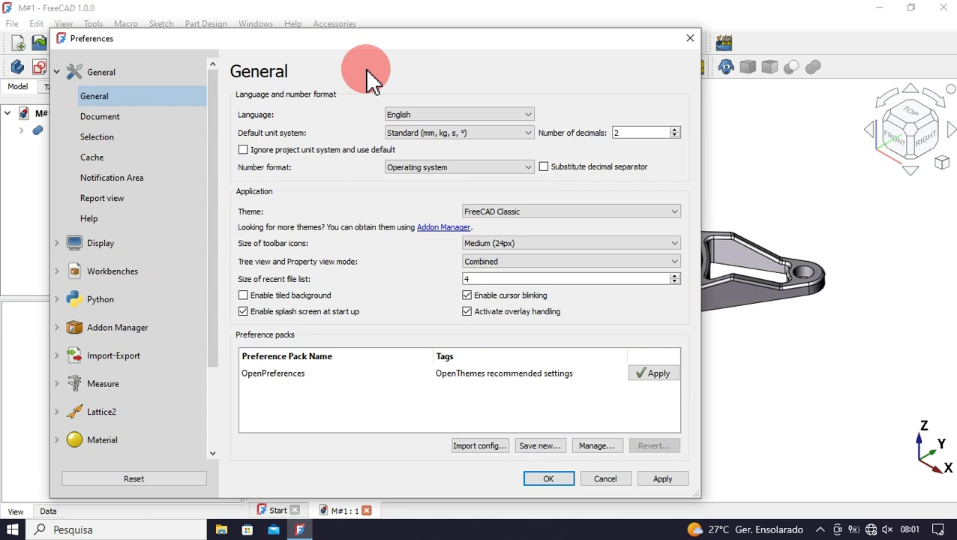
click(569, 213)
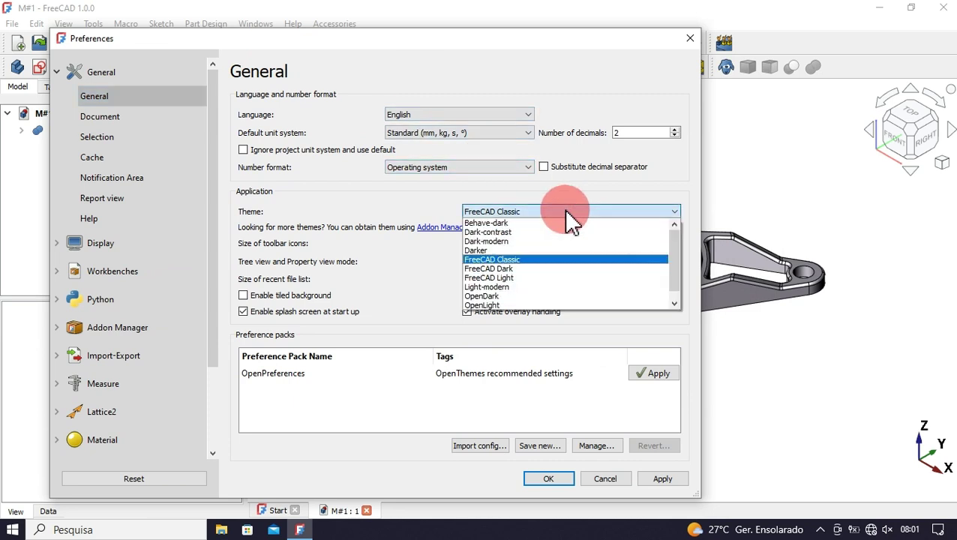
click(516, 277)
click(670, 476)
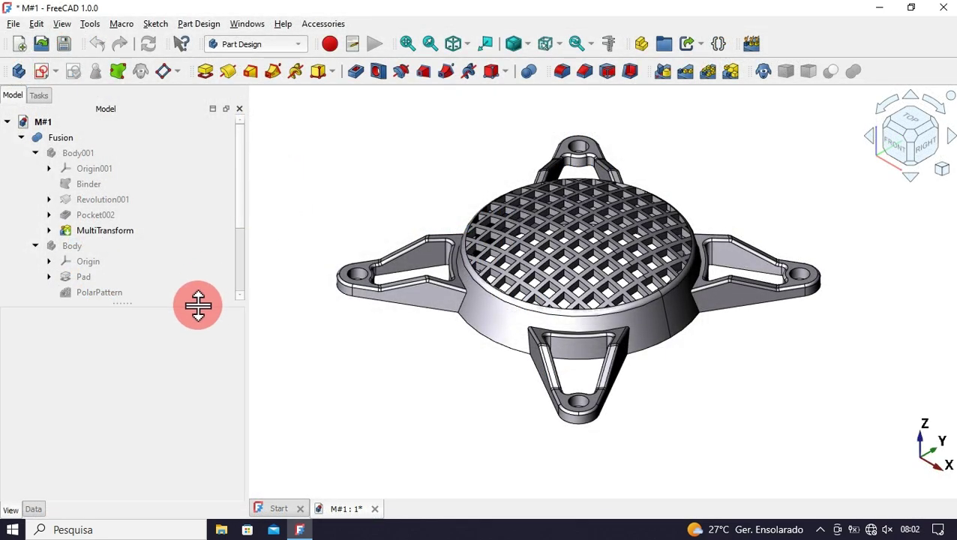
Enlarge the model tree area and select the Body inside Fusion to view its properties
drag(198, 305, 205, 344)
click(53, 227)
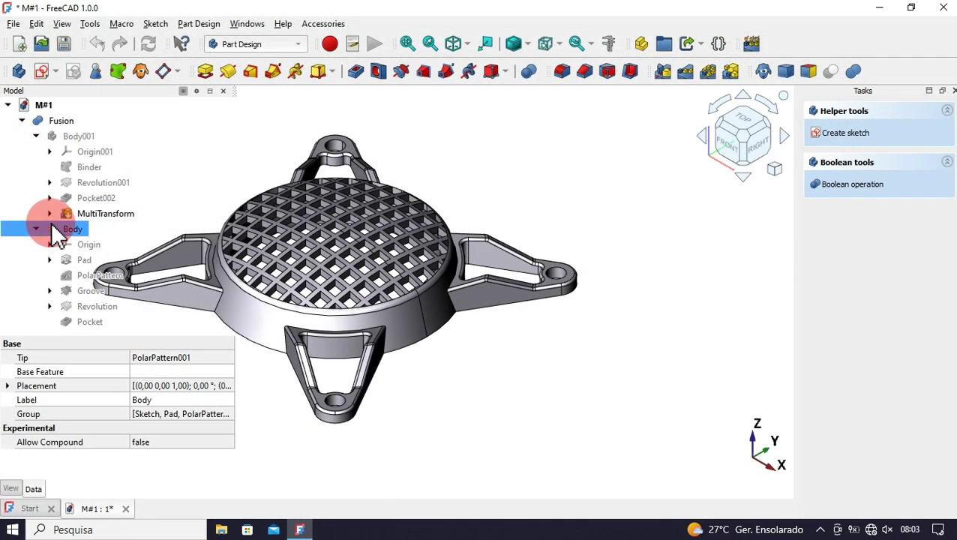
click(93, 343)
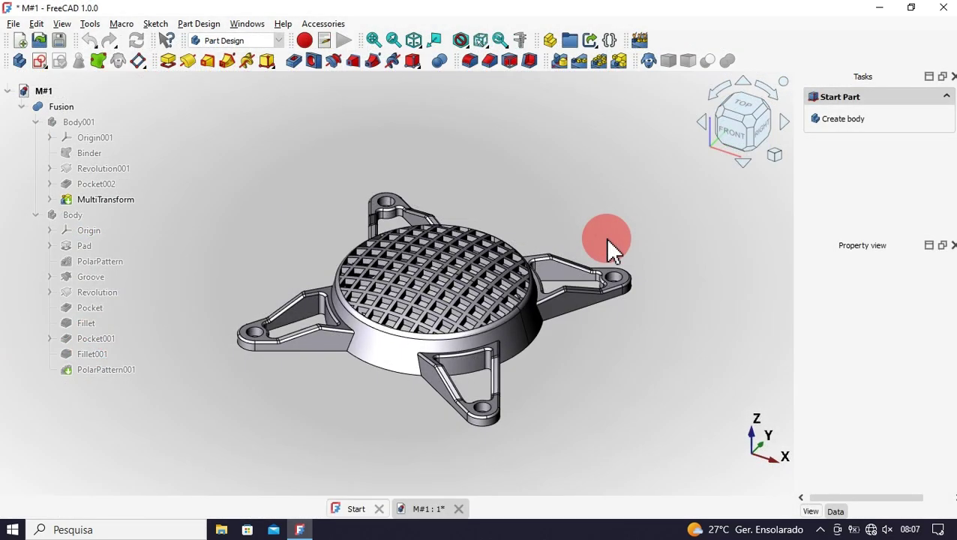
middle_drag(609, 245, 537, 189)
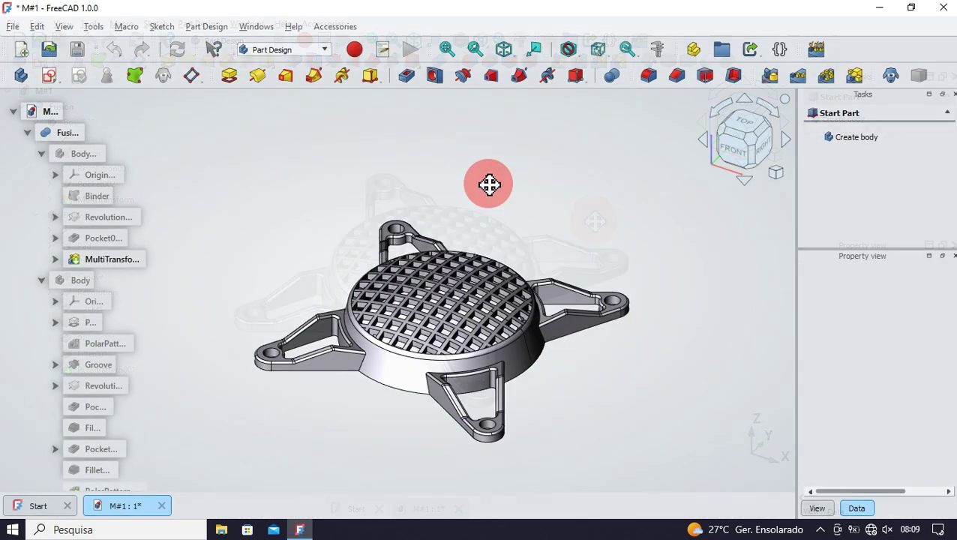
middle_drag(499, 181, 513, 181)
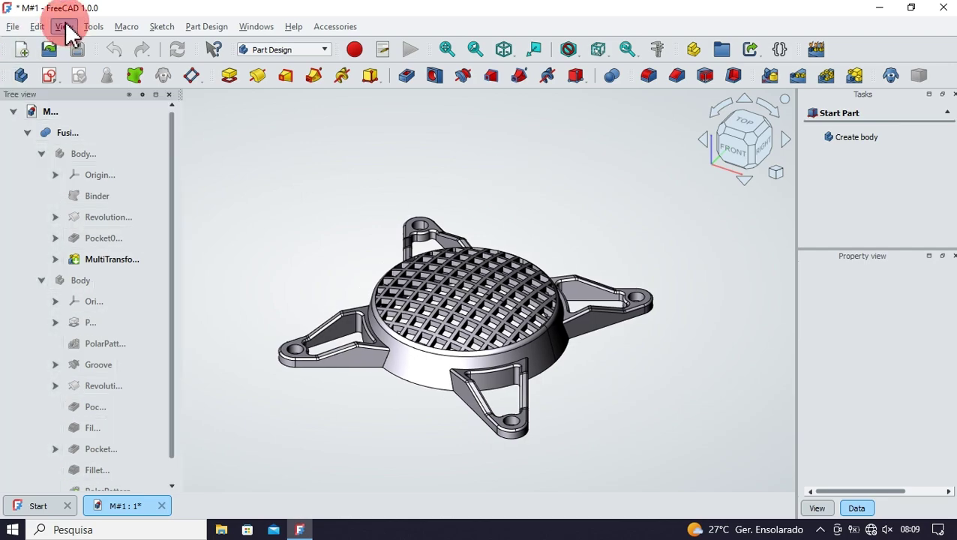